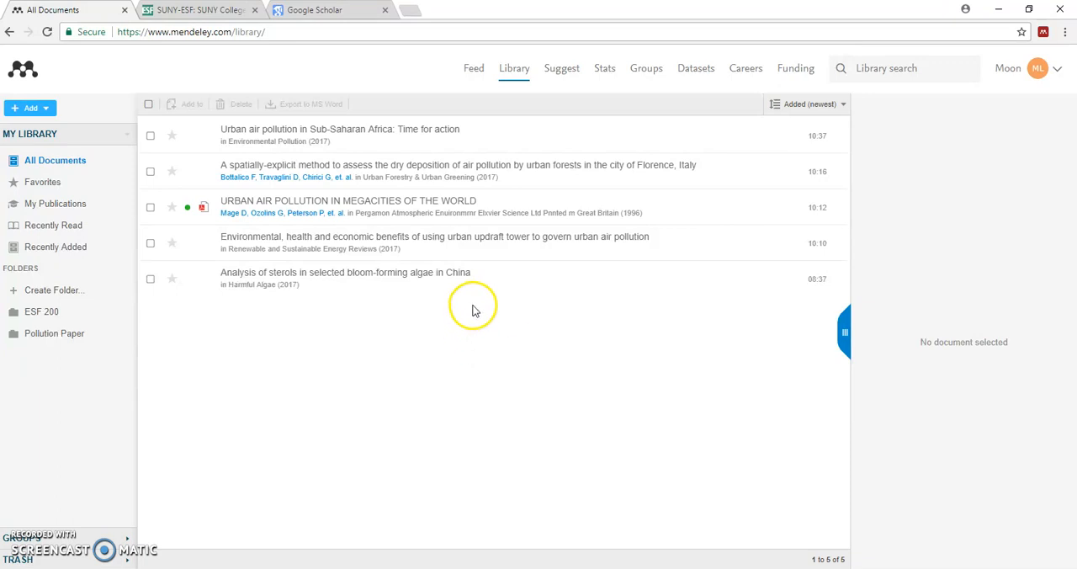
Add the note "Pollution in cities" to the "Urban Air Pollution in Megacities of the World" entry in the web library
left_click(508, 206)
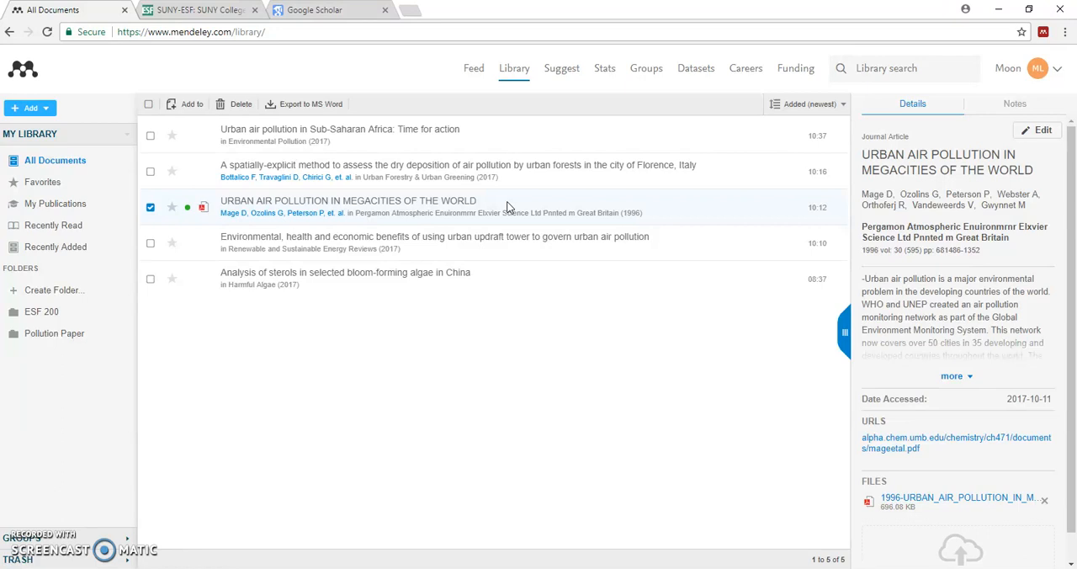
left_click(1016, 104)
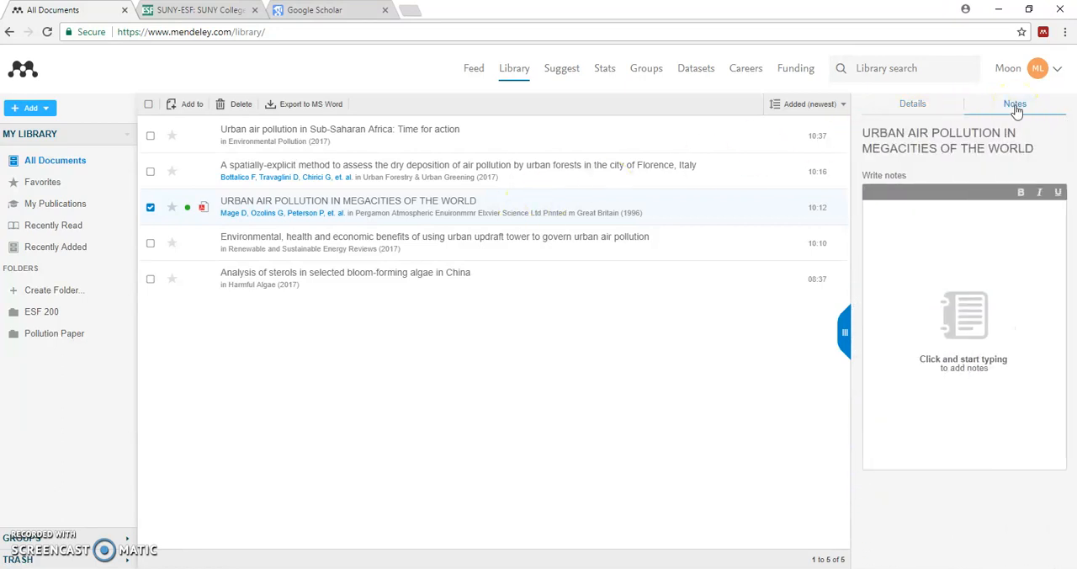
left_click(955, 229)
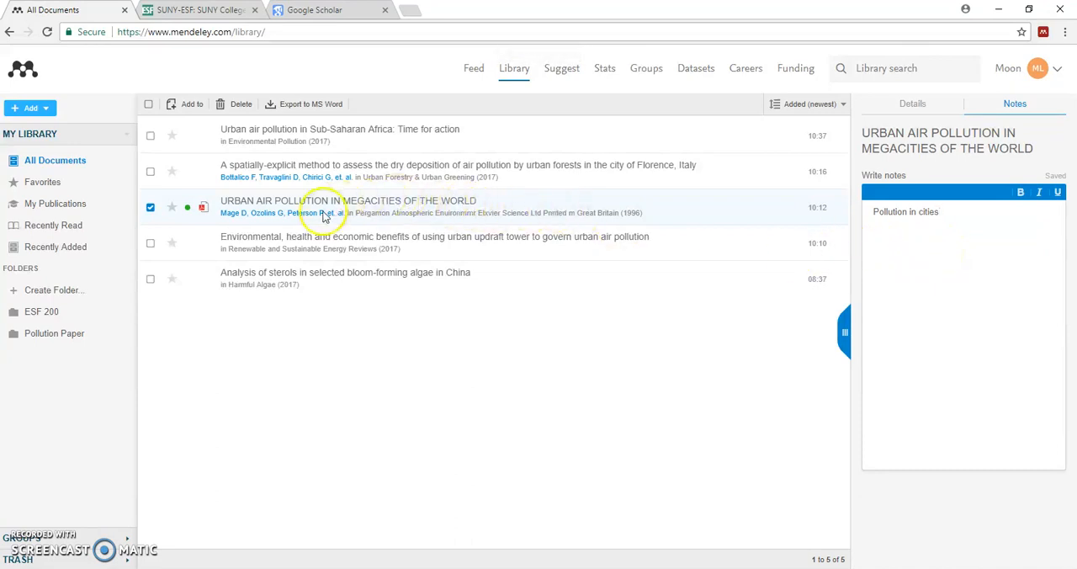
Switch to Mendeley Desktop, sync the library and view the notes of the "Urban Air Pollution in Megacitites of the World" paper
mouse_move(277, 568)
left_click(278, 531)
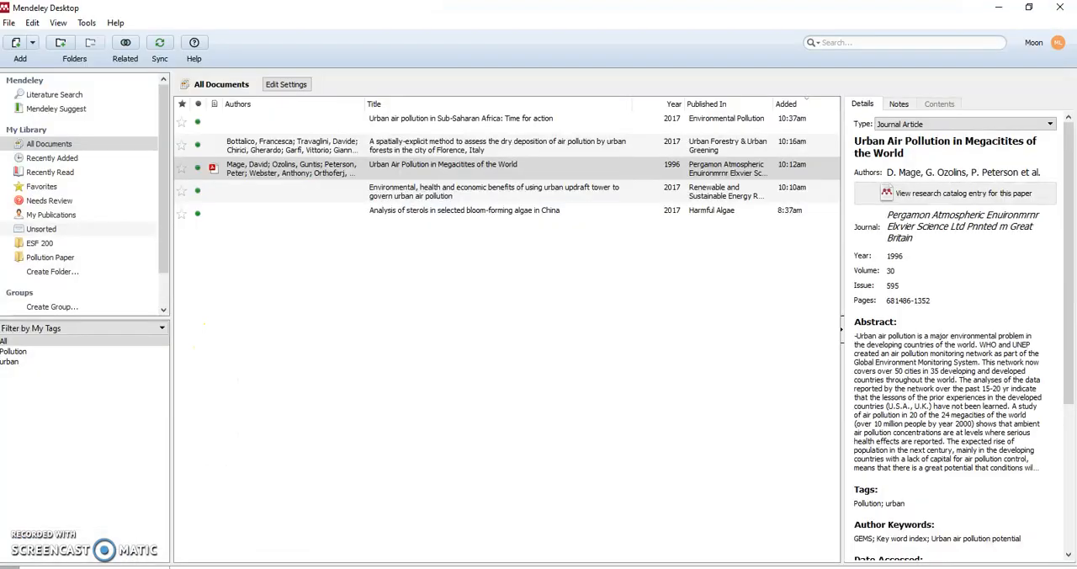
left_click(160, 44)
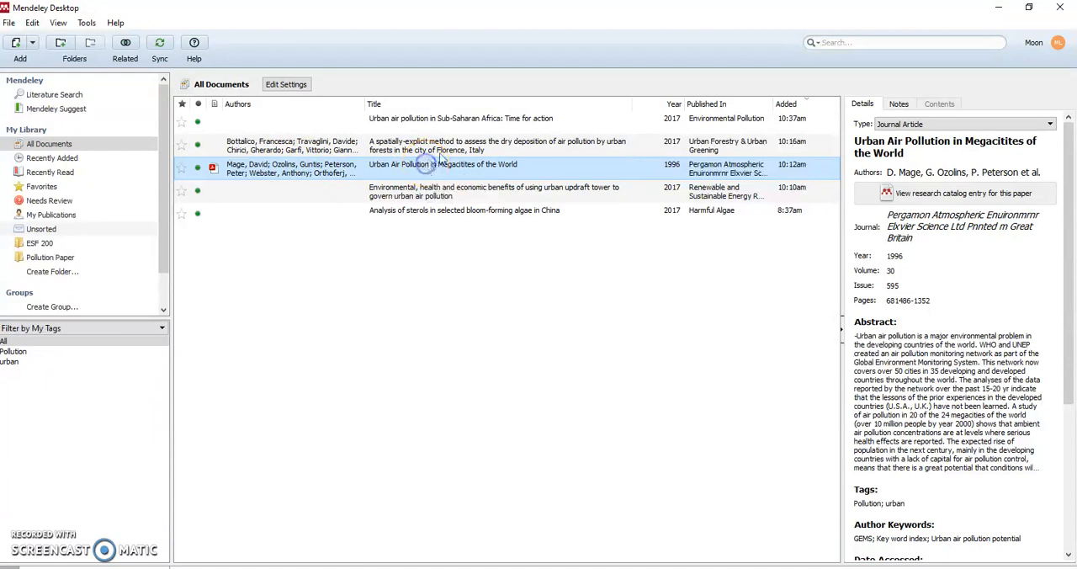
left_click(899, 106)
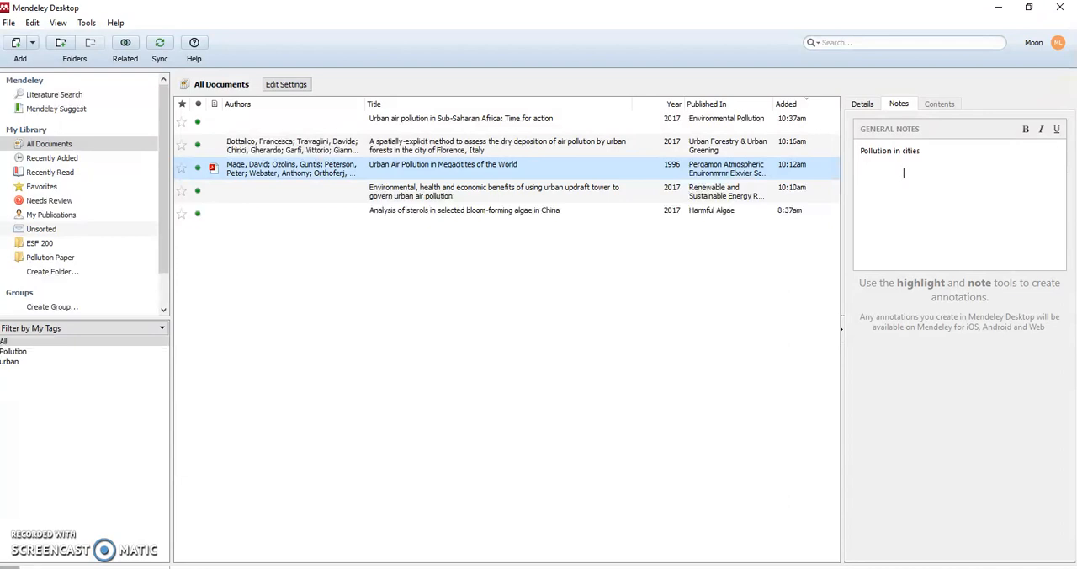
left_click(923, 151)
Open the PDF file attached to the selected paper from its details
left_click(862, 104)
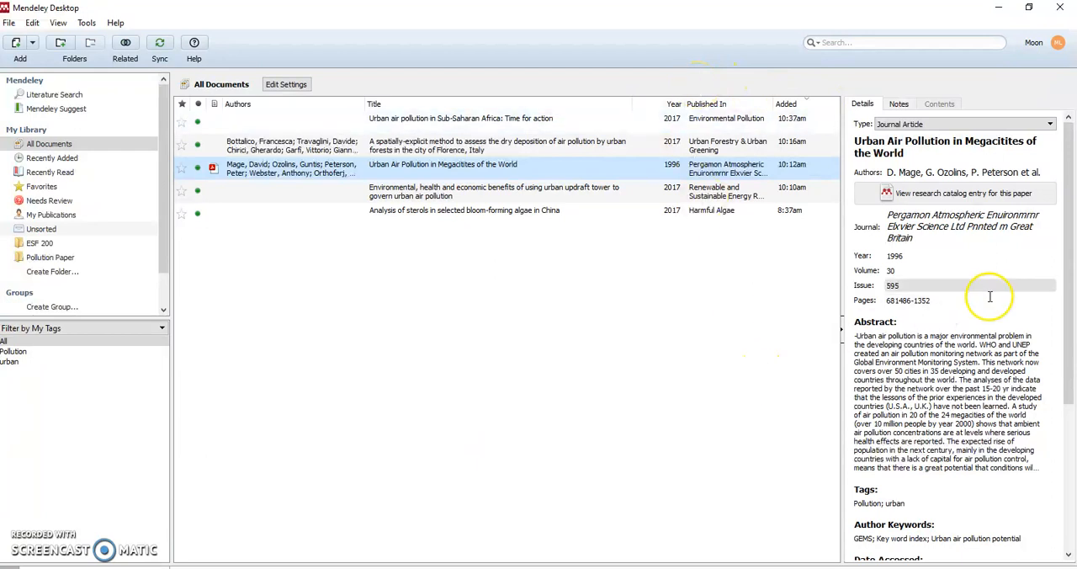
left_click_drag(1070, 277, 1065, 409)
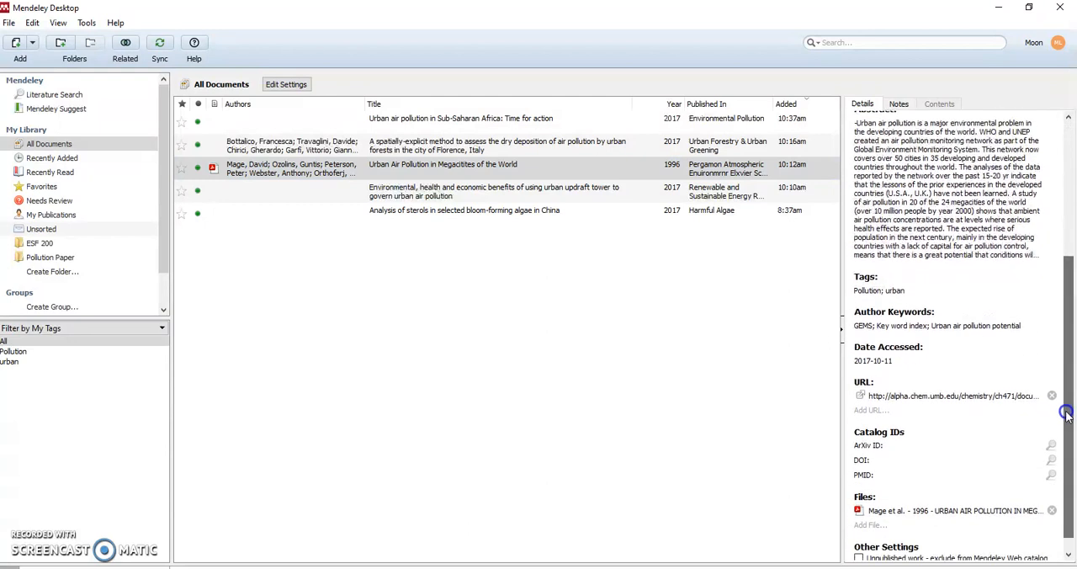
left_click(926, 512)
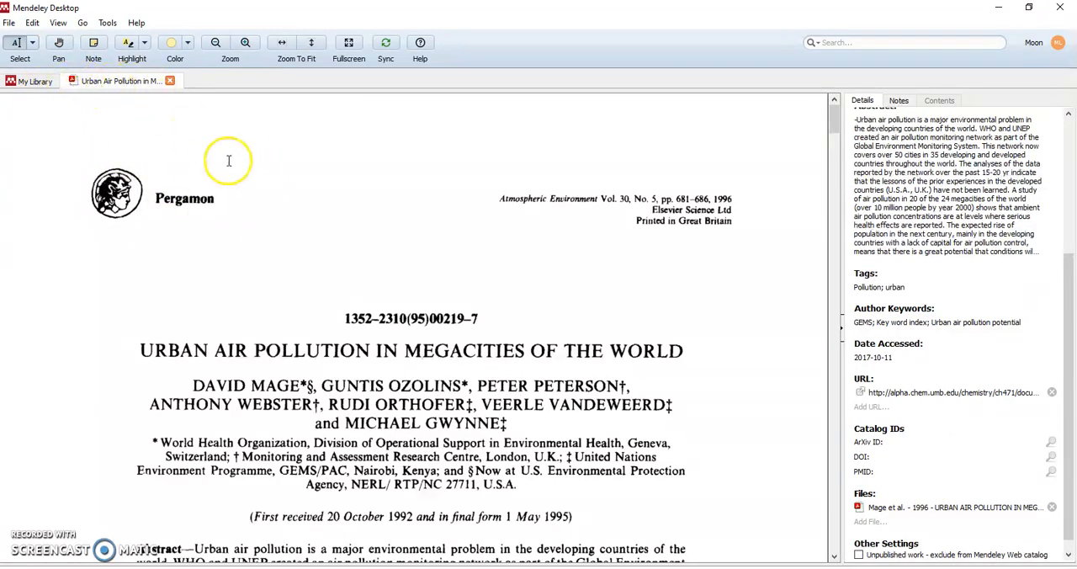
Highlight the abstract's text from "Urban air pollution" through "Monitoring System" in yellow
mouse_move(836, 129)
left_mouse_down()
mouse_move(836, 165)
mouse_move(837, 149)
left_mouse_up()
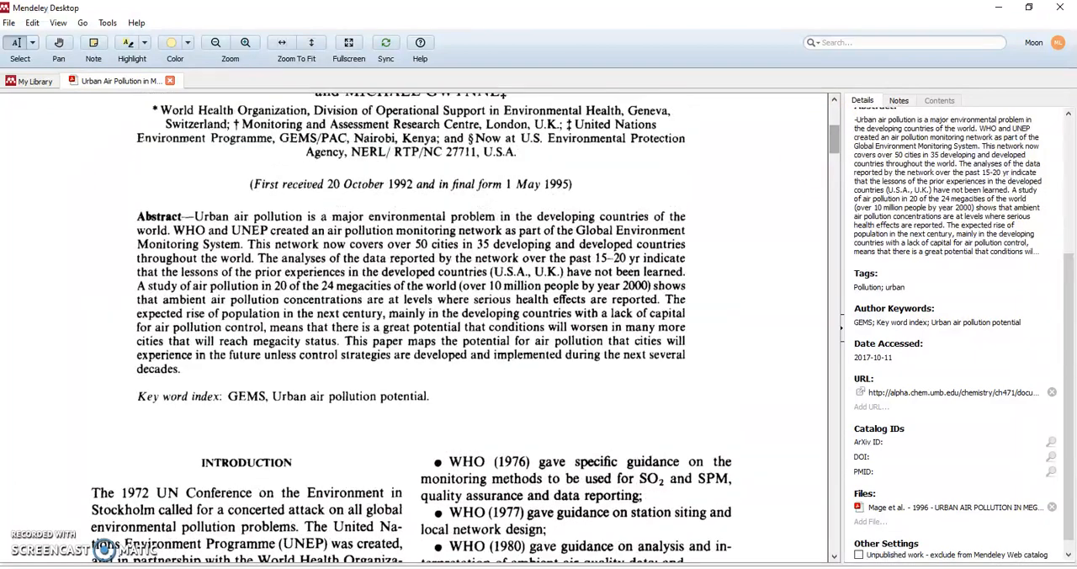
left_click(145, 44)
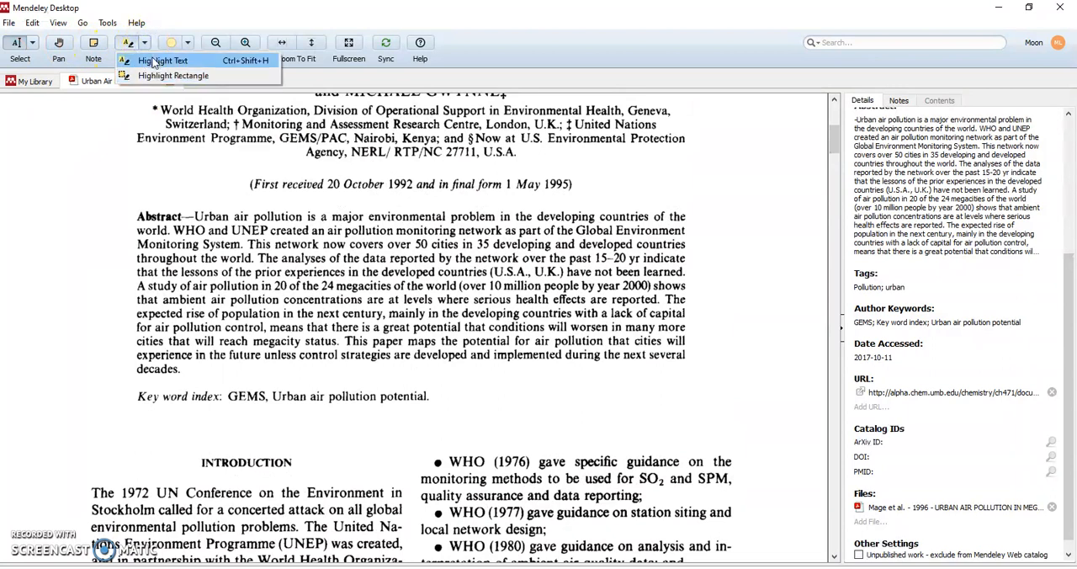
left_click(158, 61)
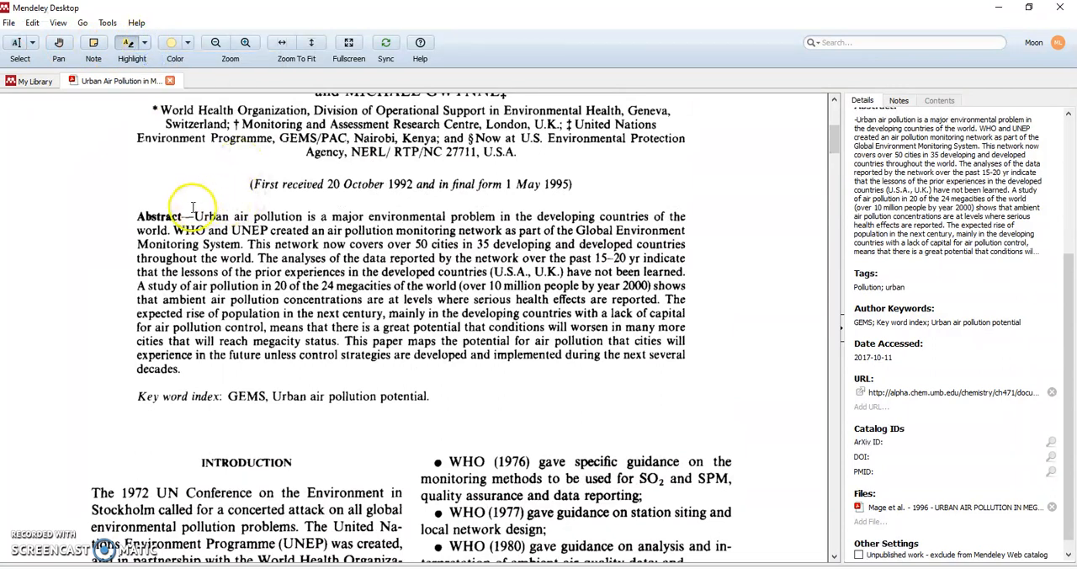
left_click_drag(195, 217, 238, 251)
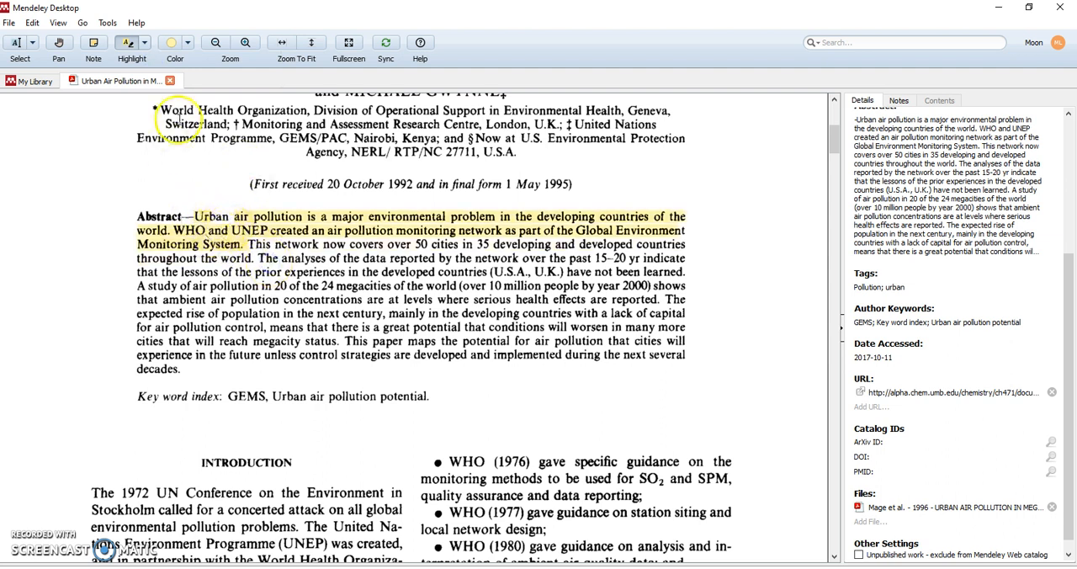
Place a sticky note reading "Important" on the highlighted opening of the abstract
left_click(95, 46)
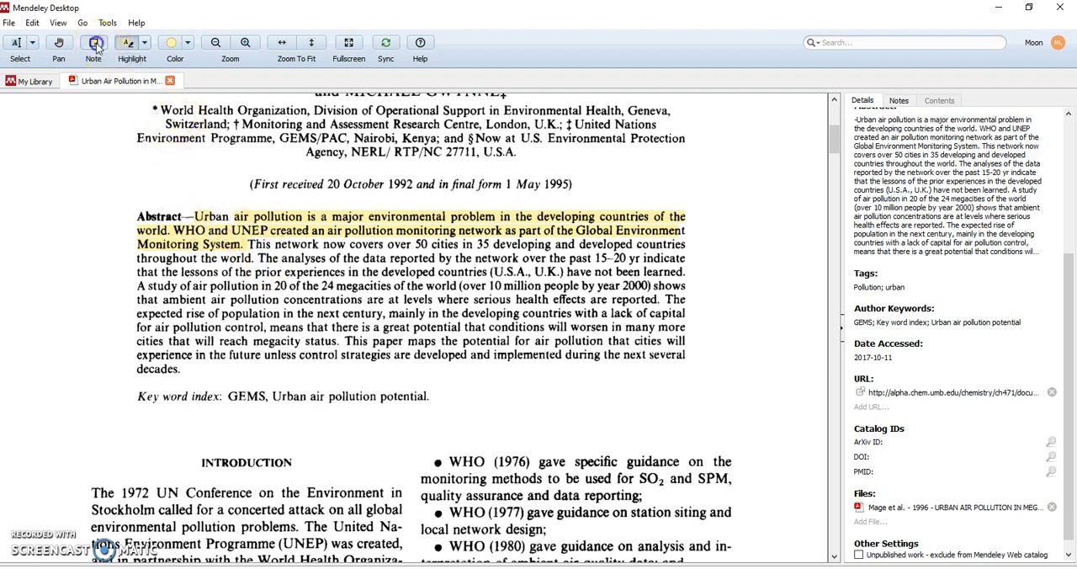
left_click(234, 233)
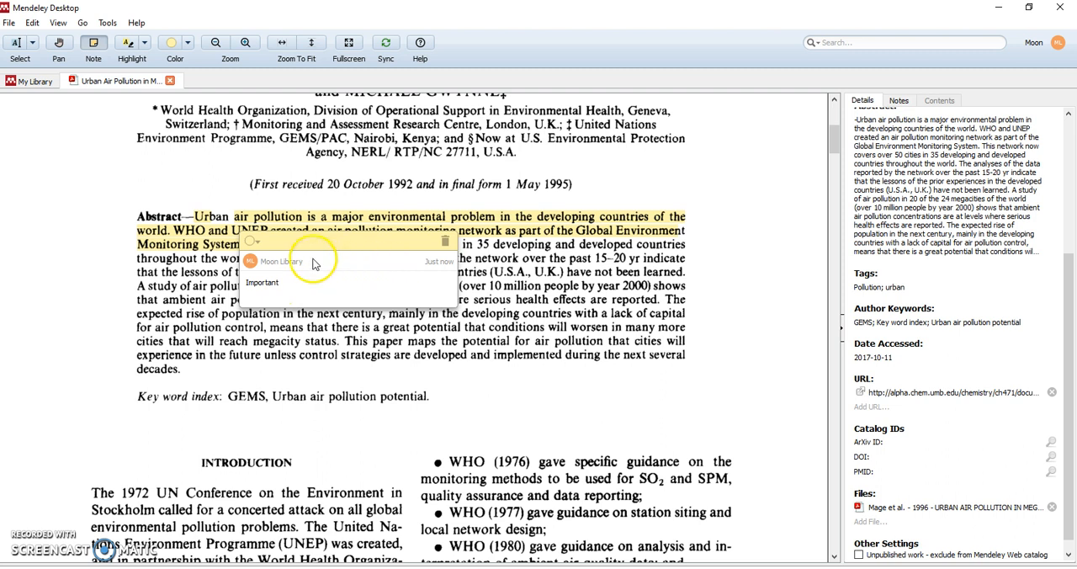
left_click(98, 249)
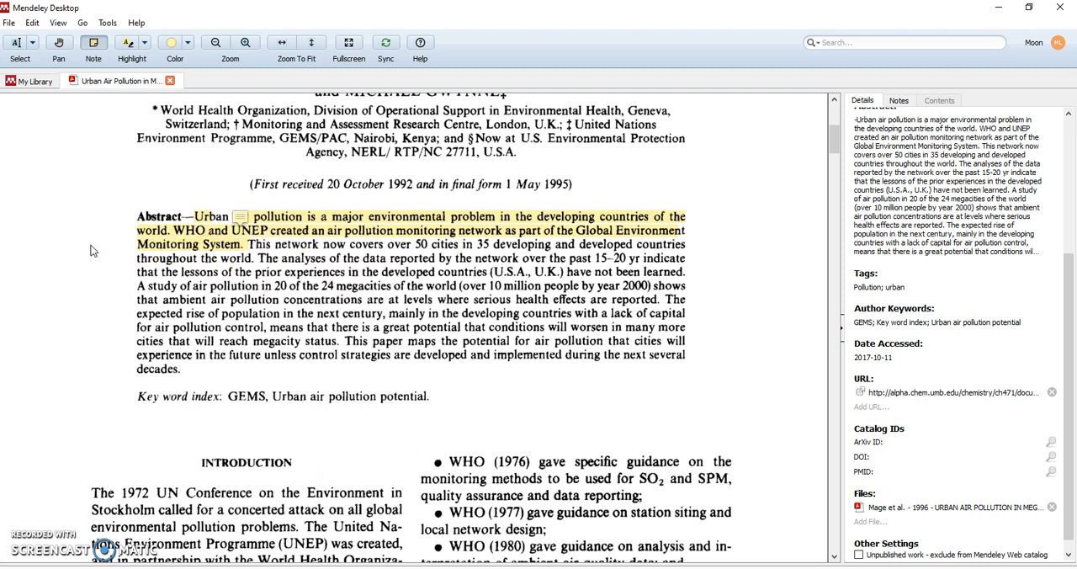
left_click(188, 44)
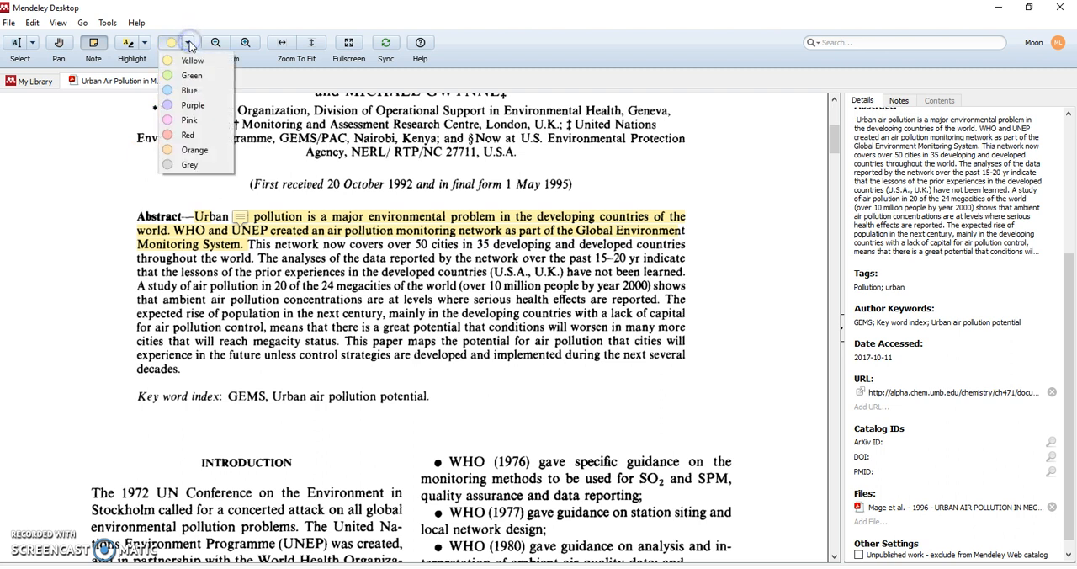
left_click(188, 43)
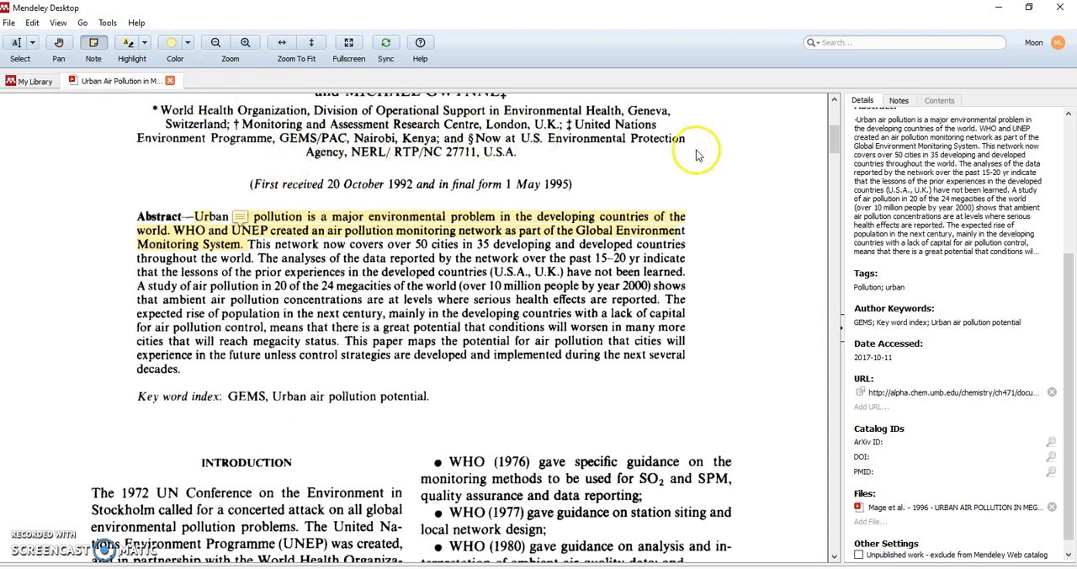
mouse_move(831, 137)
left_mouse_down()
mouse_move(831, 180)
mouse_move(832, 129)
mouse_move(833, 139)
left_mouse_up()
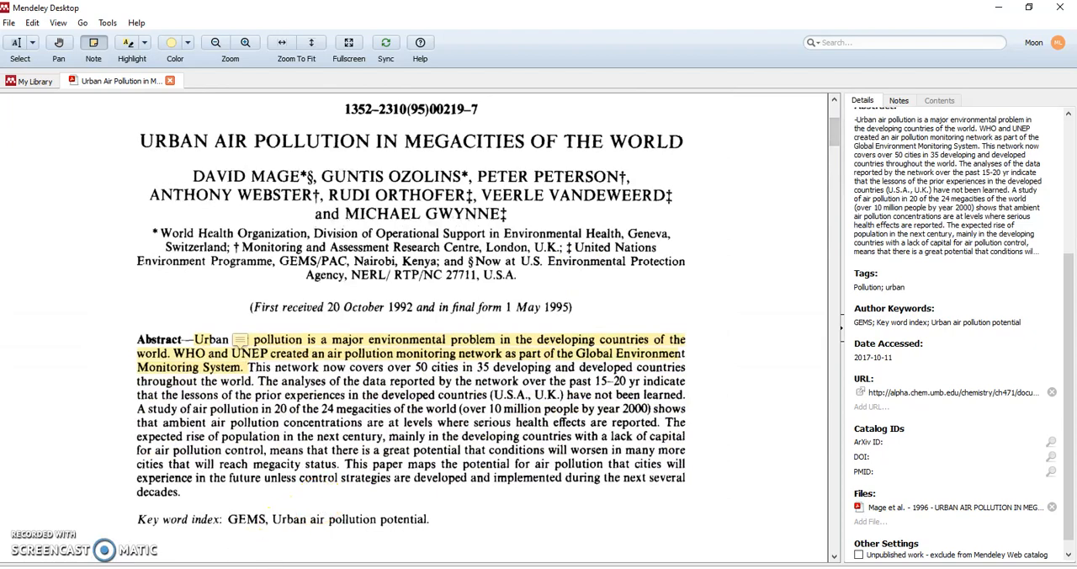
Switch to the Mendeley web library in the browser and open the same paper's attached PDF in the web viewer
left_click(179, 567)
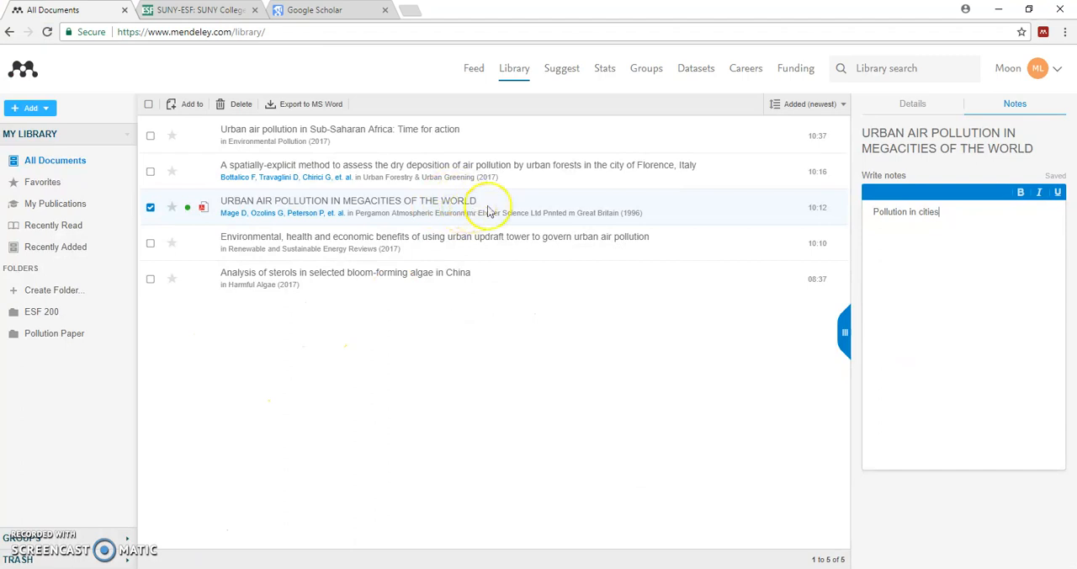
left_click(915, 105)
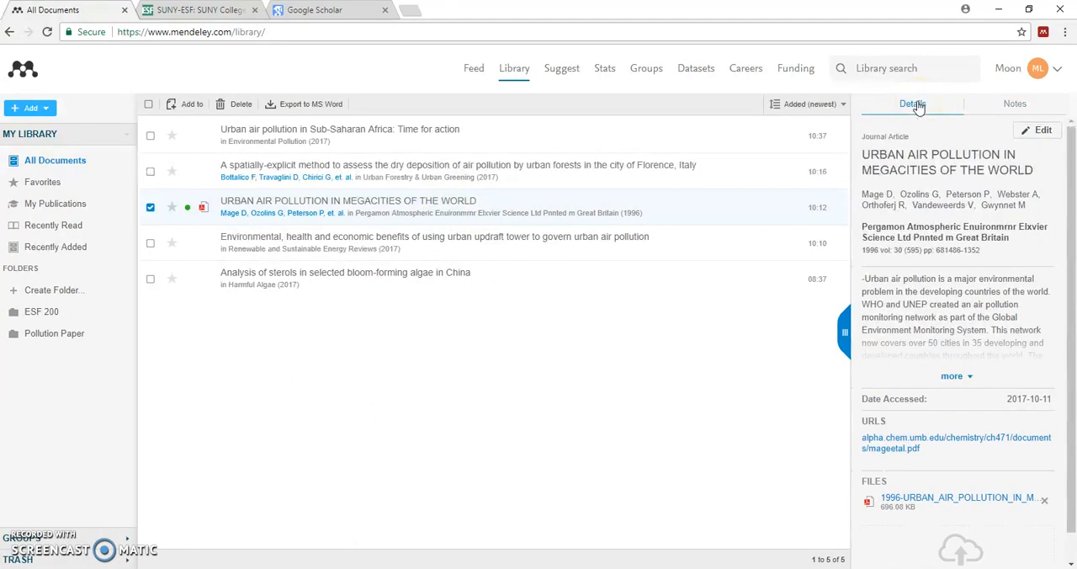
left_click(976, 499)
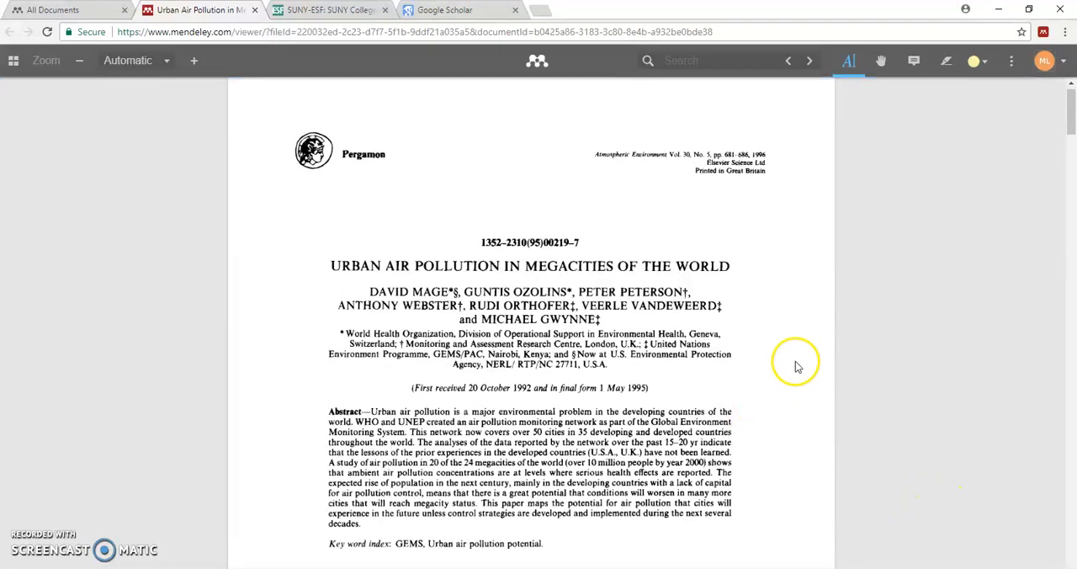
Highlight the first page's text in yellow down to the opening line of the Introduction, ending at "Stockholm called"
left_click(947, 66)
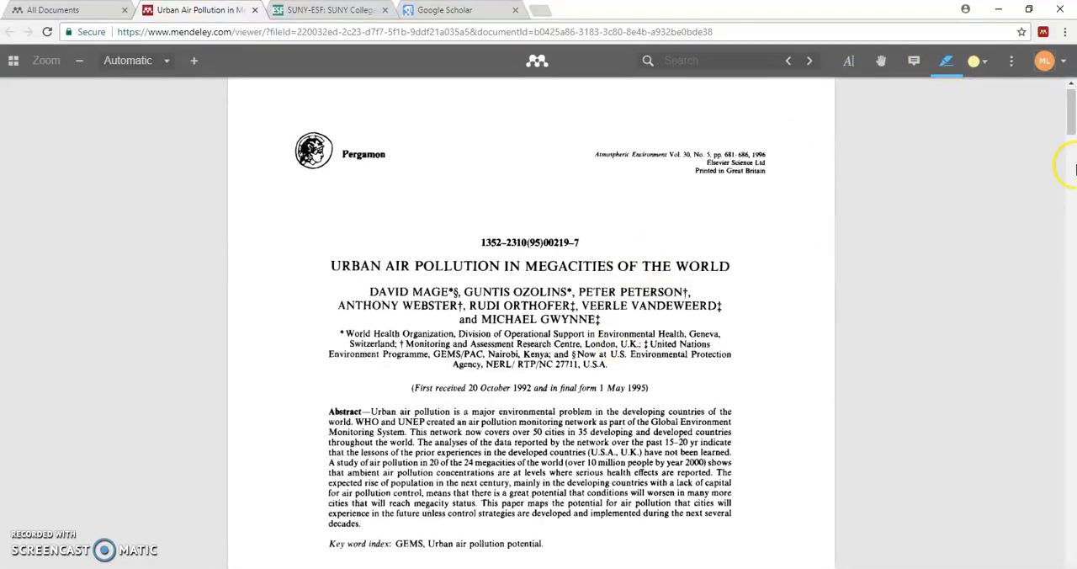
left_click_drag(1070, 109, 1070, 151)
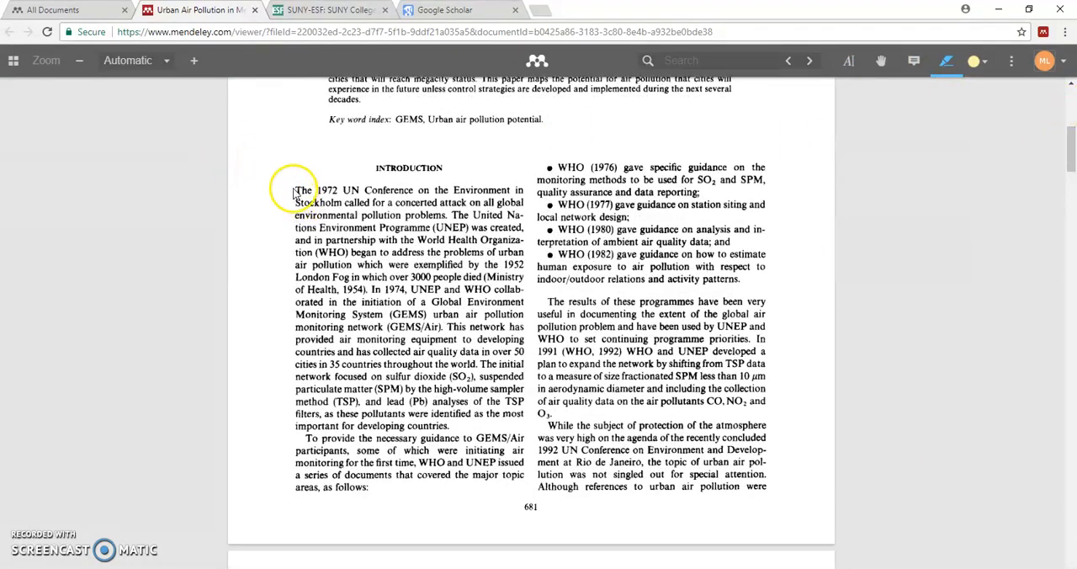
mouse_move(318, 225)
left_mouse_down()
mouse_move(330, 190)
mouse_move(350, 190)
mouse_move(305, 191)
left_mouse_up()
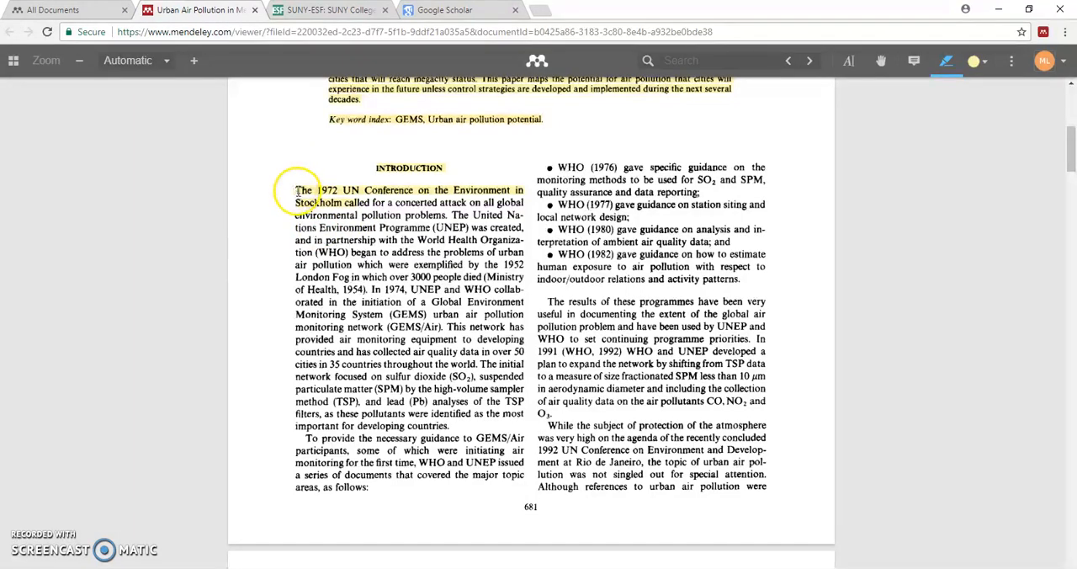
Place a sticky note reading "Noted" on the opening line of the Introduction
left_click(915, 61)
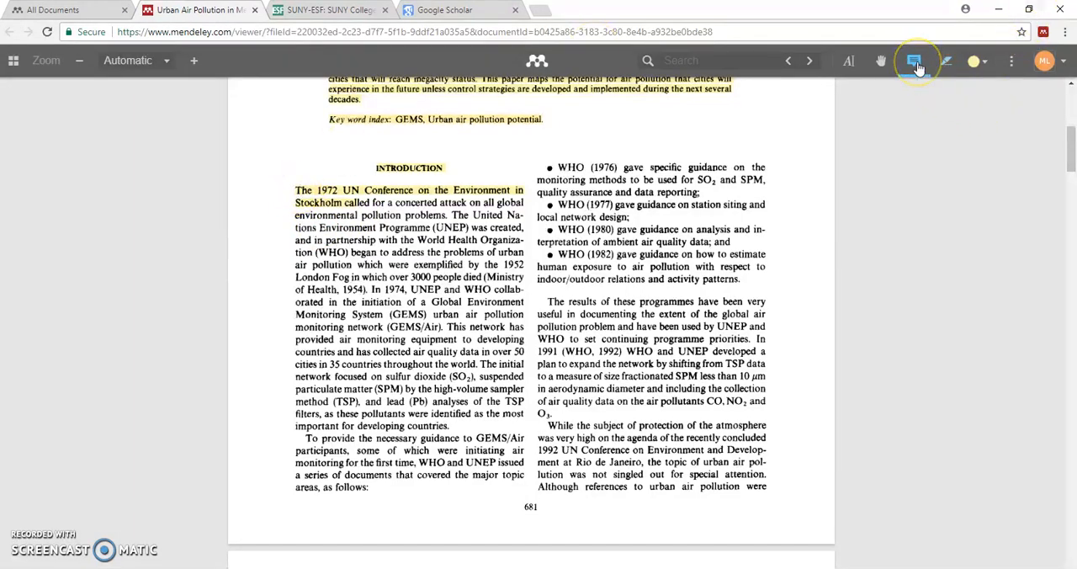
left_click(331, 197)
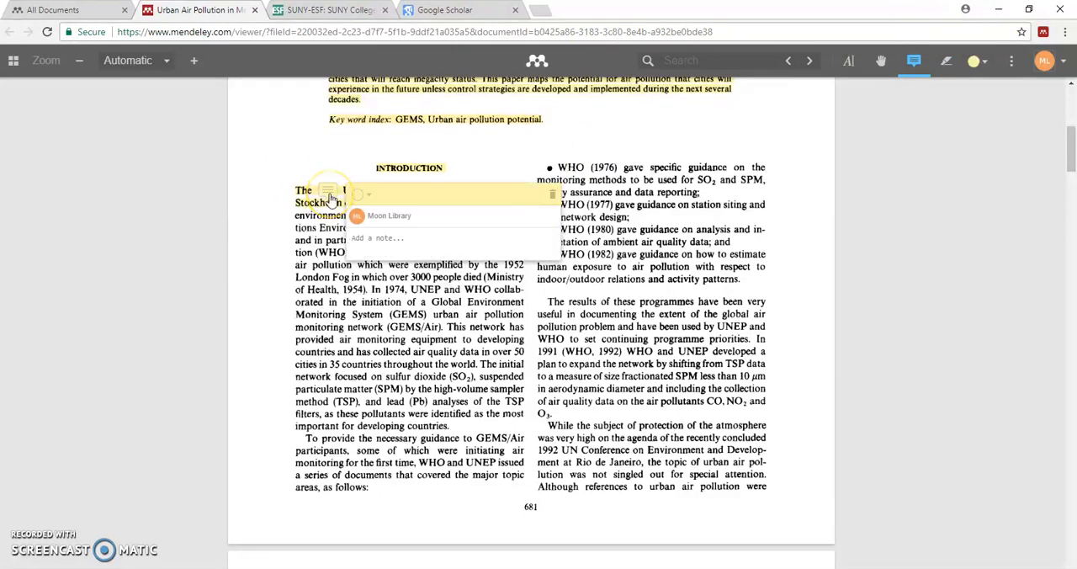
type("Noted")
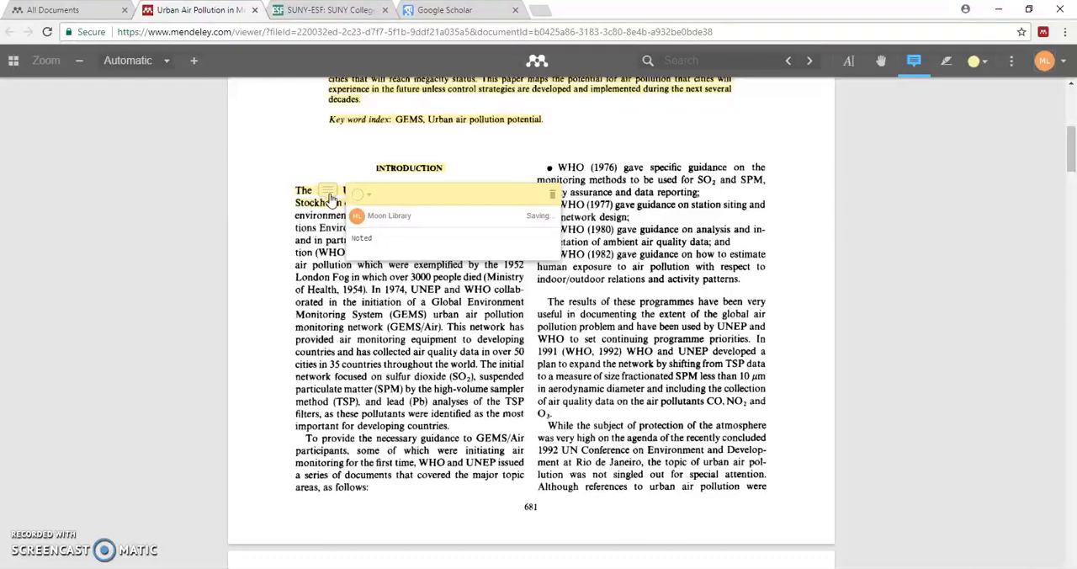
left_click(240, 227)
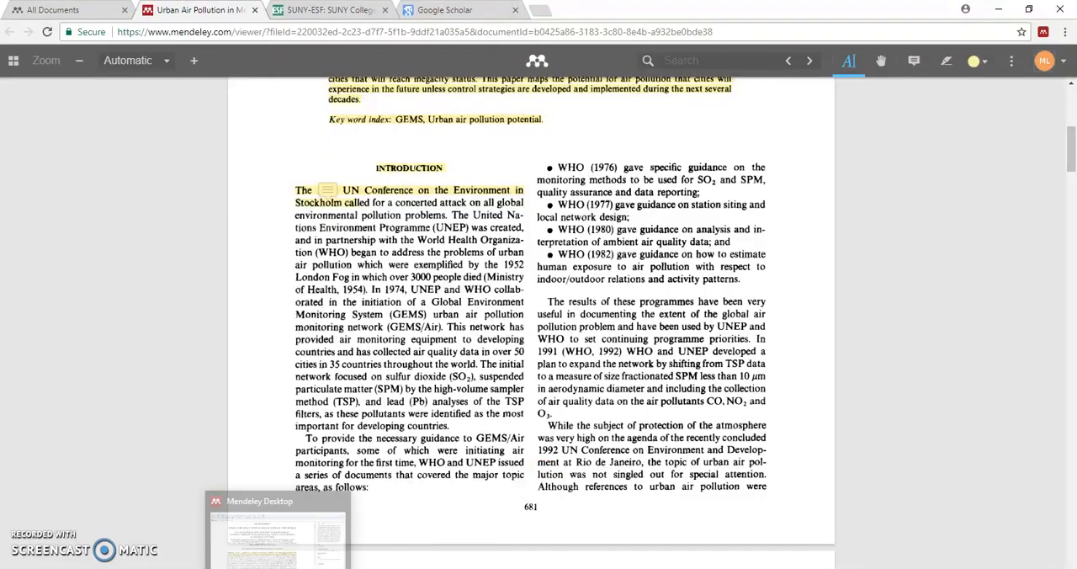
Switch to Mendeley Desktop, close the open paper and reopen its attached PDF from the library to load the web annotations
left_click(230, 538)
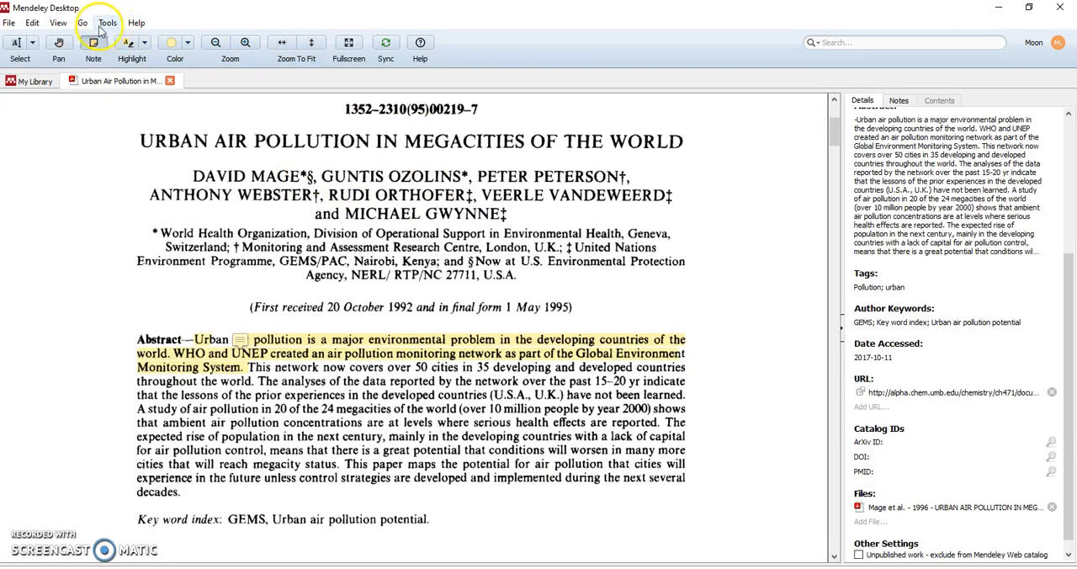
left_click(35, 84)
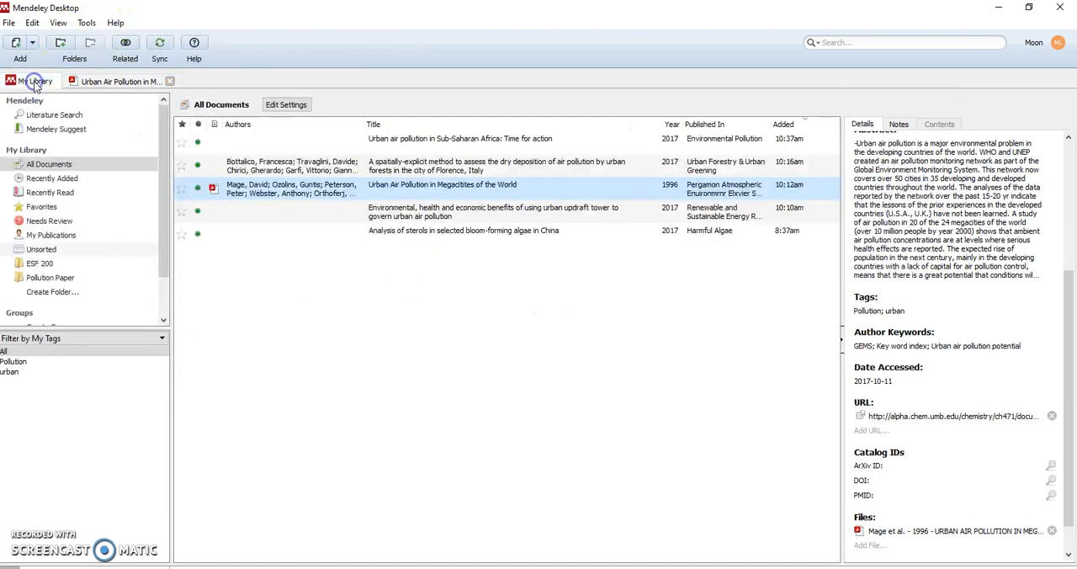
left_click(171, 82)
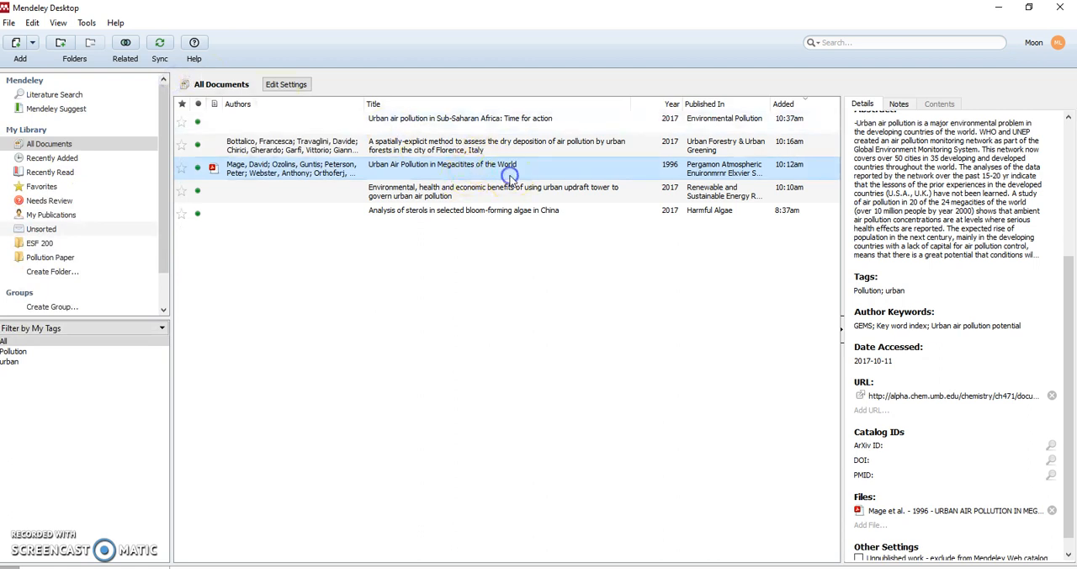
left_click(998, 508)
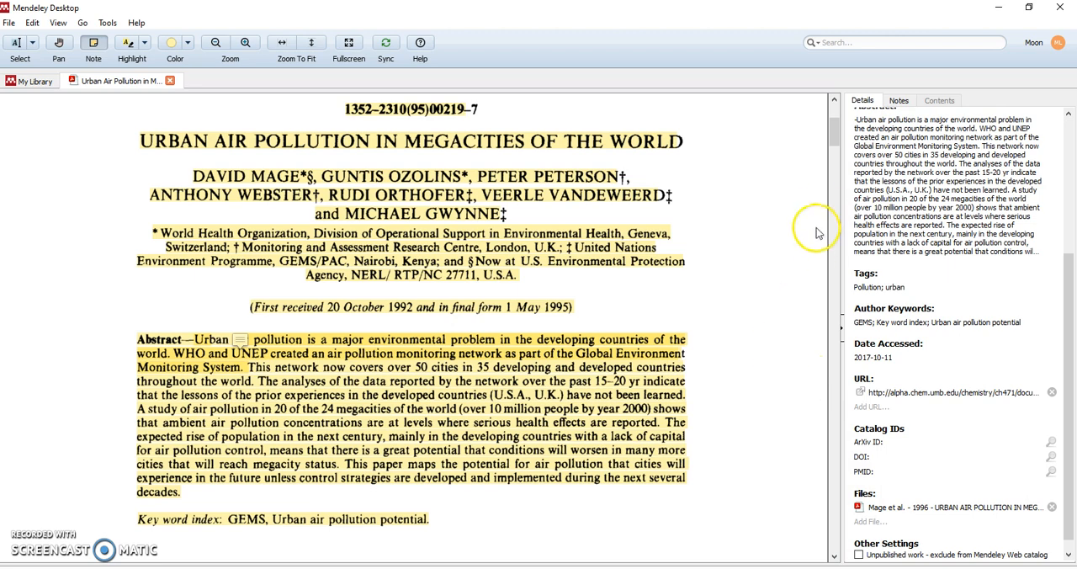
Check the first page's highlights and sticky notes in the reopened PDF, and return to the library list
left_click(831, 159)
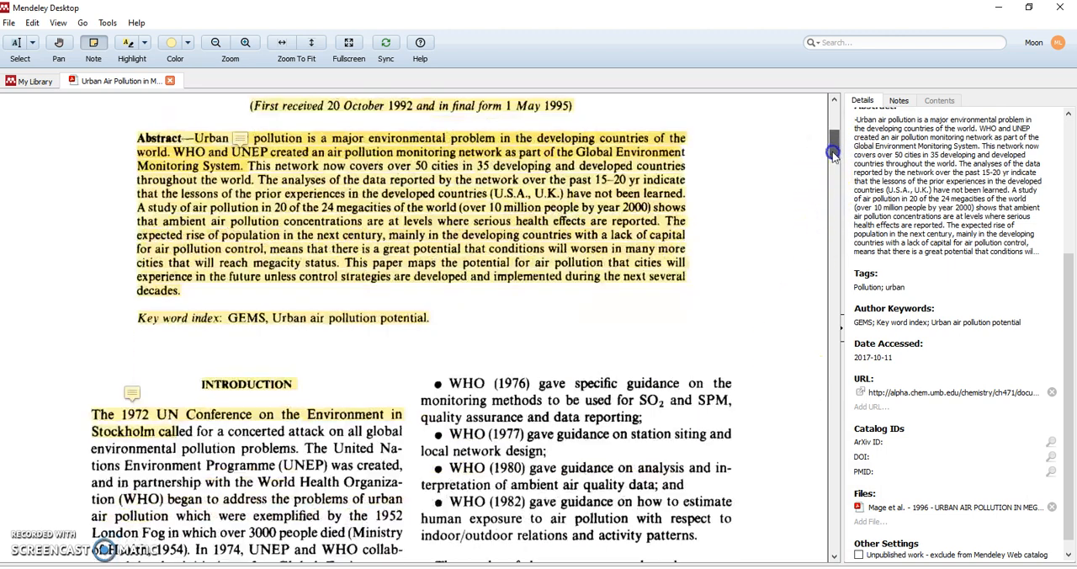
mouse_move(830, 164)
left_mouse_down()
mouse_move(829, 139)
mouse_move(829, 155)
left_mouse_up()
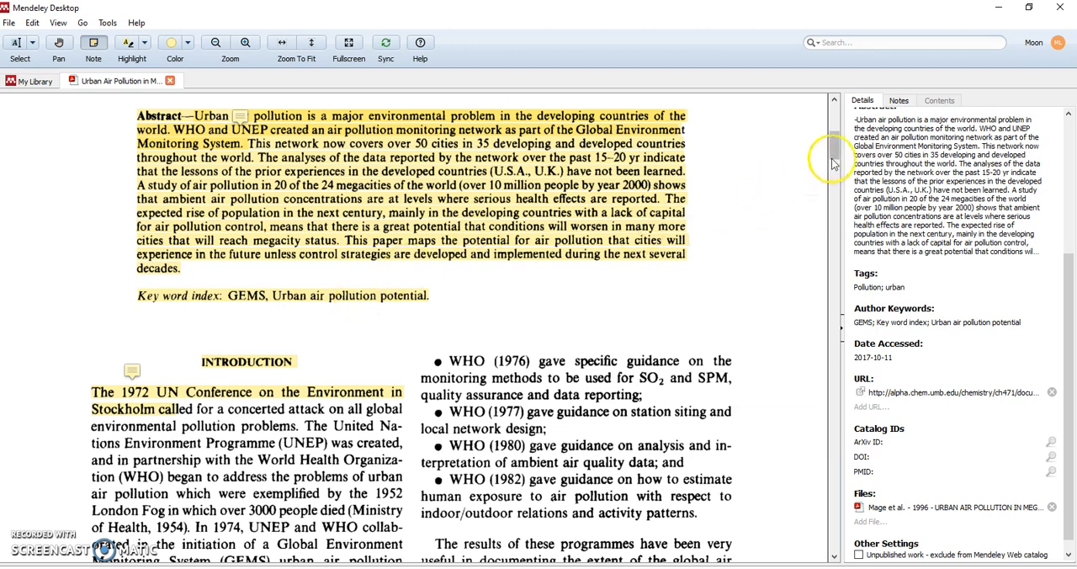
left_click_drag(833, 152, 837, 132)
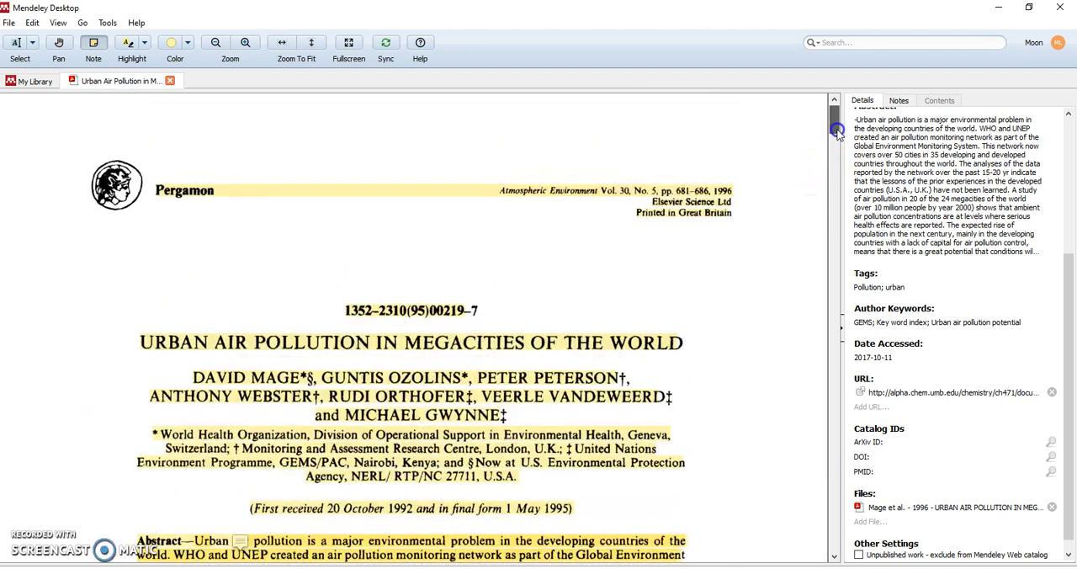
left_click(24, 82)
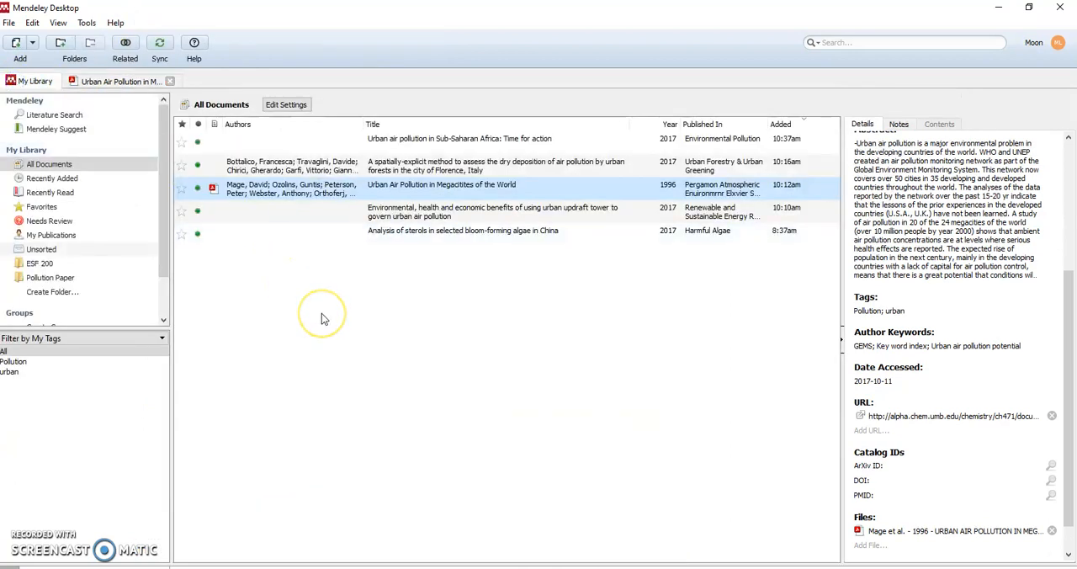